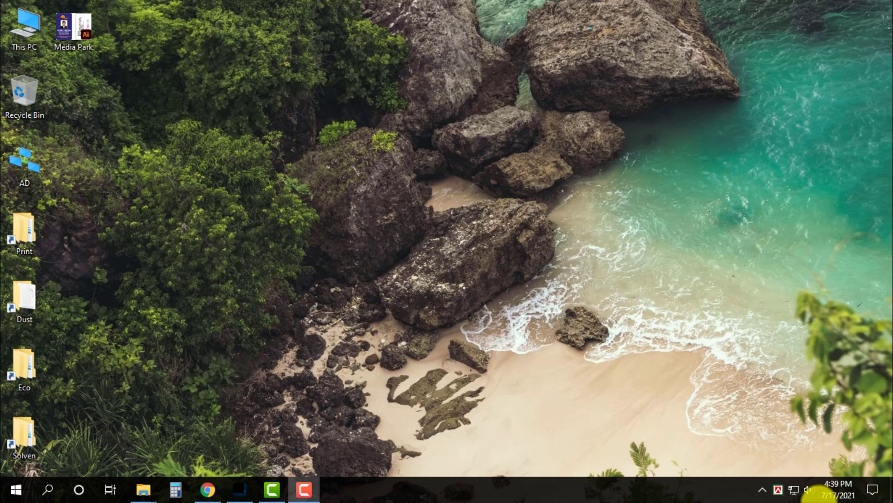
# Launch Adobe Illustrator from the desktop
pyautogui.rightClick(502, 116)
pyautogui.click(526, 157)
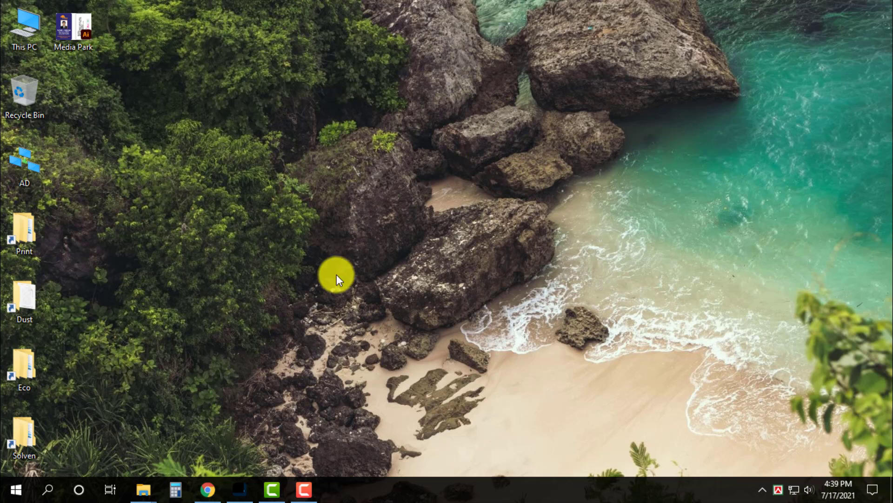
pyautogui.click(16, 489)
pyautogui.press('Escape')
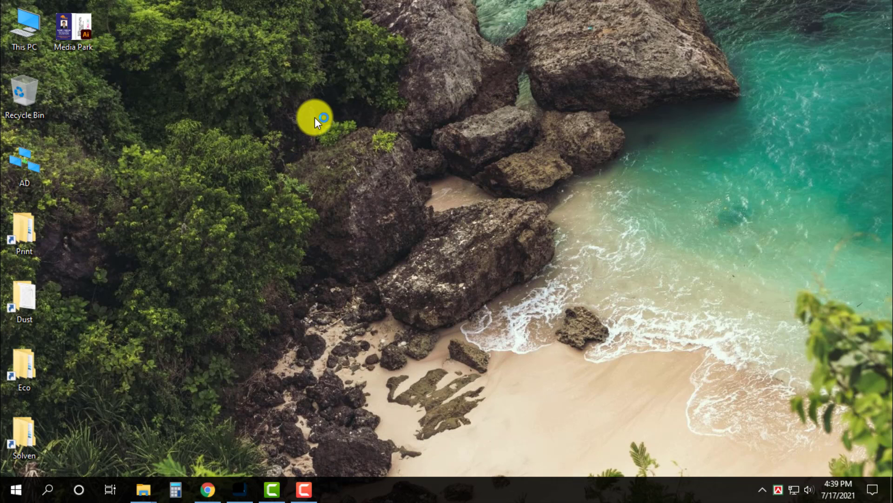
pyautogui.rightClick(331, 62)
pyautogui.click(381, 100)
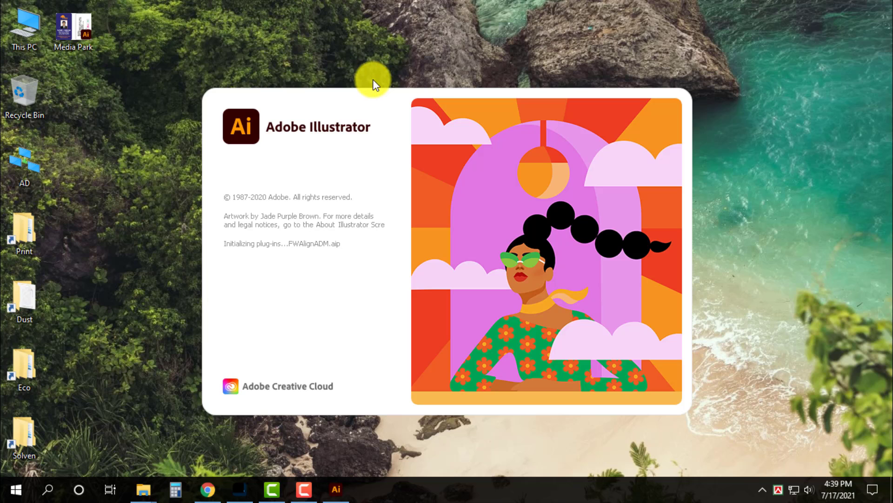
pyautogui.rightClick(423, 19)
pyautogui.click(477, 61)
pyautogui.rightClick(423, 33)
pyautogui.click(467, 74)
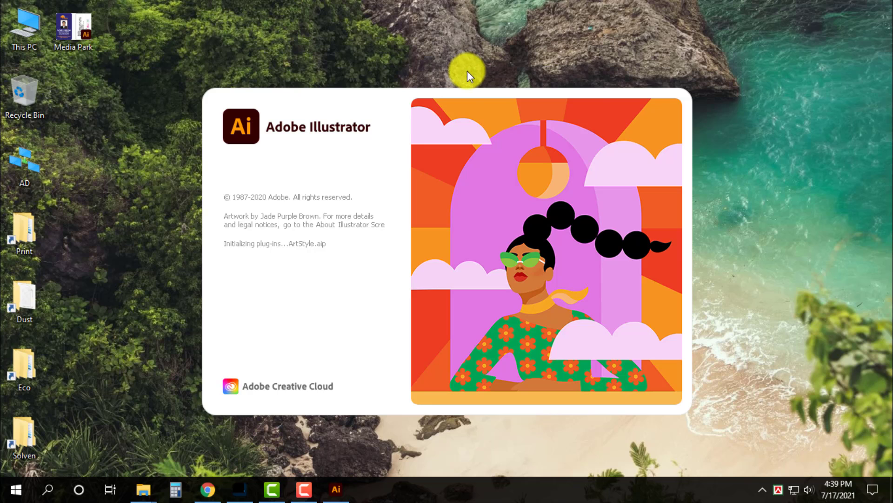
pyautogui.rightClick(426, 12)
pyautogui.click(458, 55)
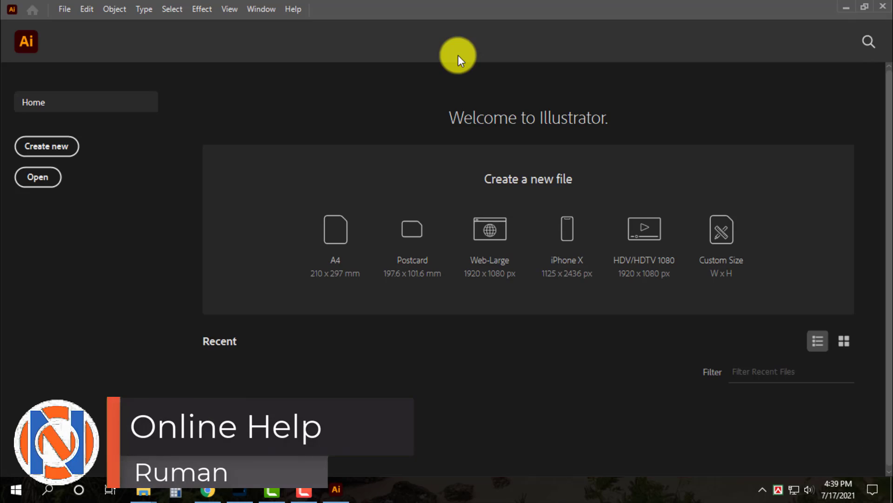
# Create a new blank portrait document in CMYK color mode
pyautogui.click(65, 9)
pyautogui.click(77, 25)
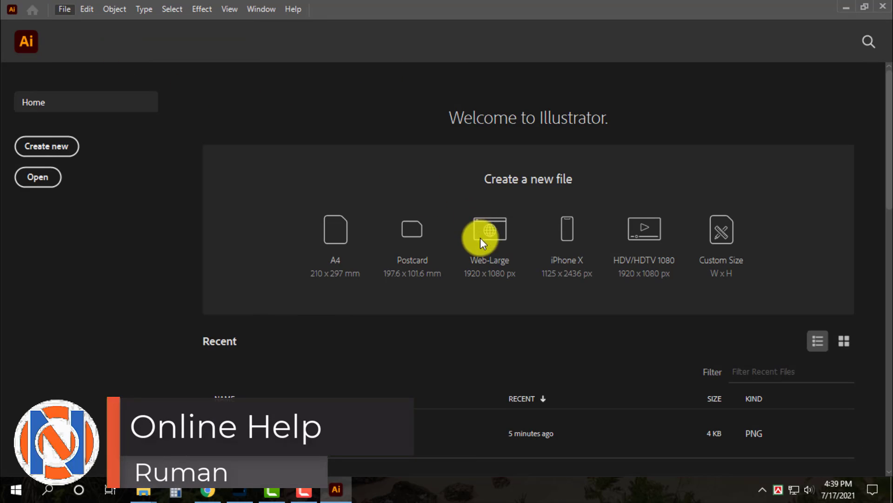
pyautogui.click(519, 408)
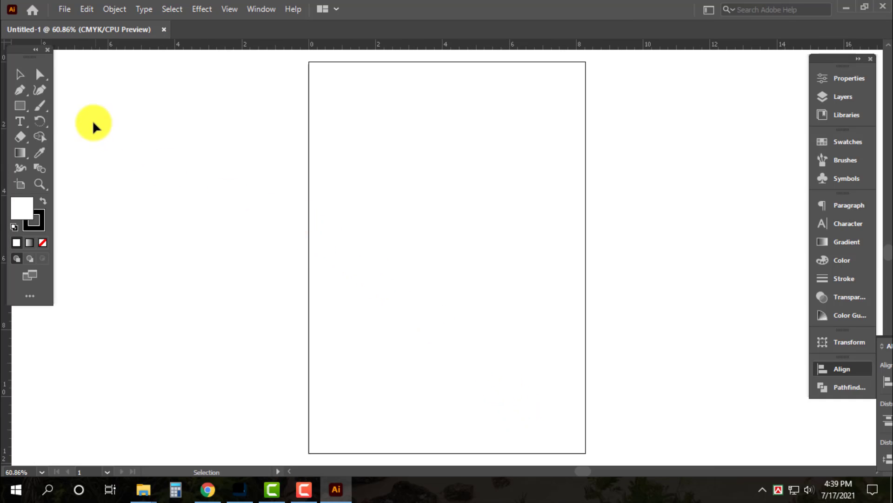
# Draw a straight vertical line with the Pen tool near the left side of the artboard
pyautogui.click(26, 88)
pyautogui.click(364, 136)
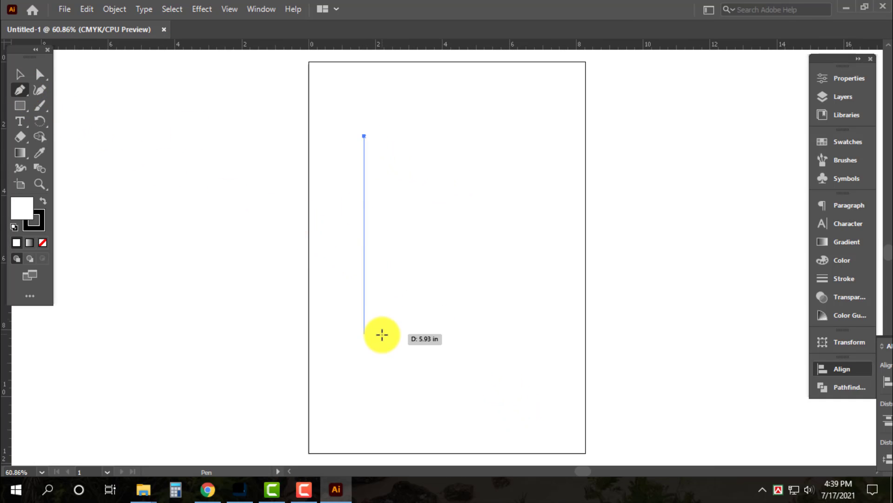
pyautogui.keyDown('shift'); pyautogui.click(387, 367); pyautogui.keyUp('shift')
pyautogui.press('v')
# Duplicate the vertical line a short distance to the right and repeat the copy to make 11 evenly spaced lines
pyautogui.moveTo(365, 179); pyautogui.dragTo(381, 145)
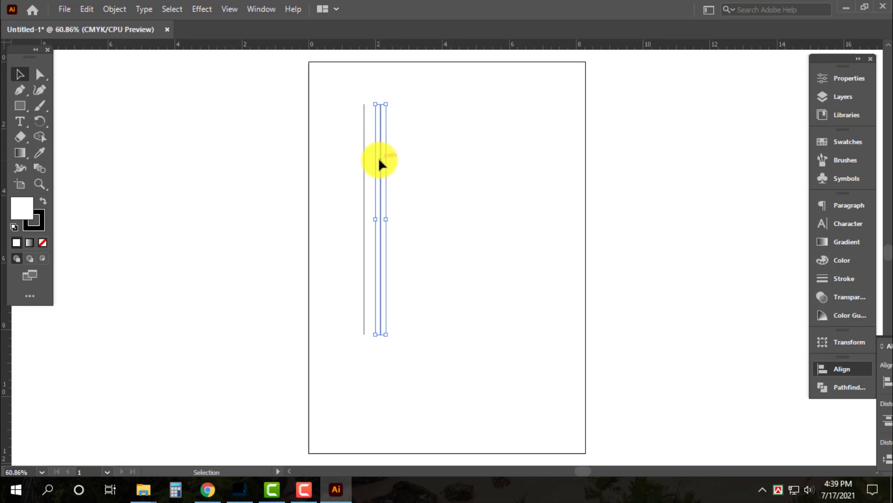
pyautogui.hotkey('ctrl', 'd')
pyautogui.hotkey('ctrl', 'd')
pyautogui.hotkey('ctrl', 'd')
pyautogui.hotkey('ctrl', 'd')
pyautogui.hotkey('ctrl', 'd')
pyautogui.hotkey('ctrl', 'd')
pyautogui.hotkey('ctrl', 'd')
pyautogui.hotkey('ctrl', 'd')
pyautogui.hotkey('ctrl', 'd')
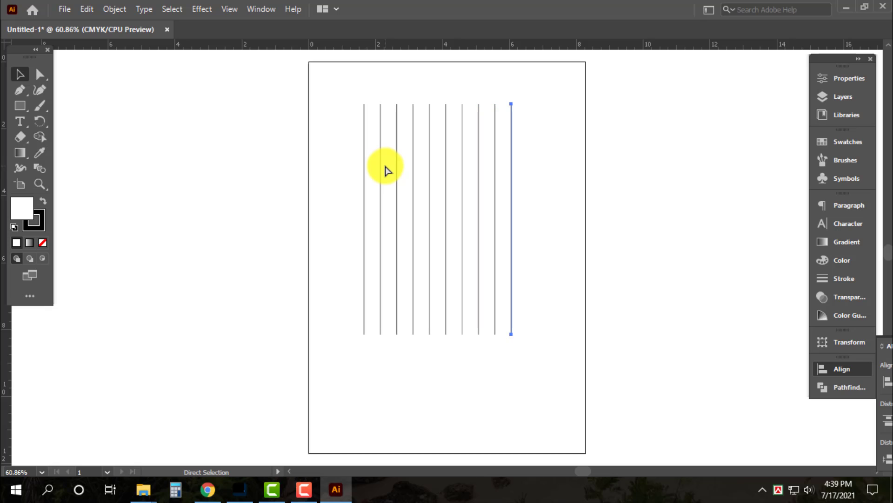
# Select all 11 lines and stretch them taller toward the top of the artboard
pyautogui.moveTo(614, 148); pyautogui.dragTo(270, 200)
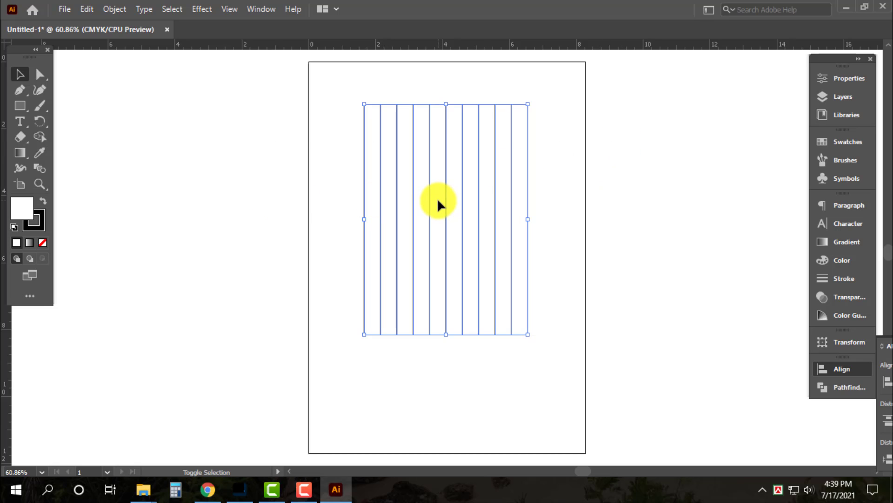
pyautogui.hotkey('shift', 'Up')
pyautogui.moveTo(446, 100); pyautogui.dragTo(450, 88)
# Add the text label "11 Line" below the vertical lines and enlarge it
pyautogui.click(20, 121)
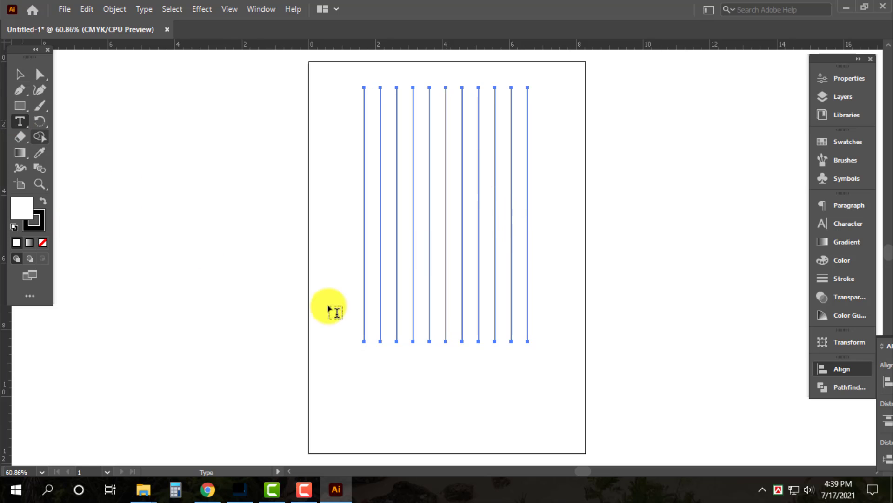
pyautogui.click(417, 393)
pyautogui.press('Escape')
pyautogui.moveTo(449, 395)
pyautogui.mouseDown()
pyautogui.moveTo(480, 416)
pyautogui.moveTo(453, 394)
pyautogui.mouseUp()
pyautogui.doubleClick(453, 392)
pyautogui.write('11 Li')
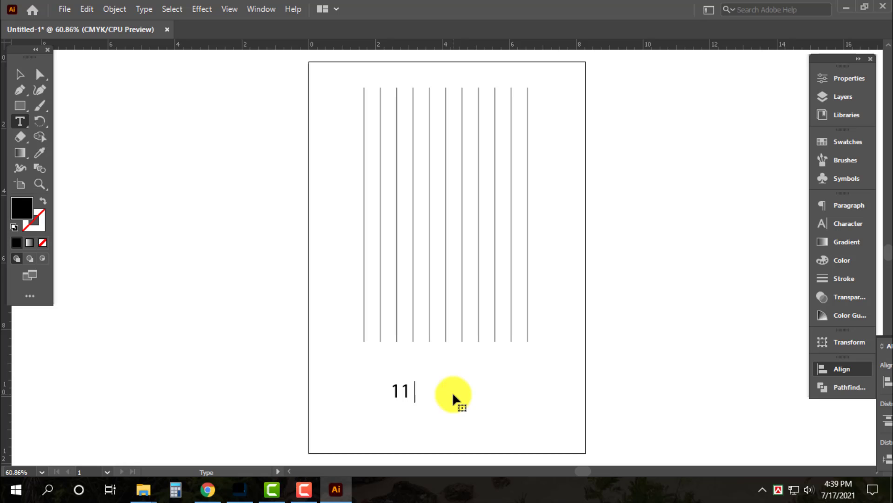
pyautogui.press('Escape')
pyautogui.moveTo(450, 392); pyautogui.dragTo(479, 391)
pyautogui.click(553, 189)
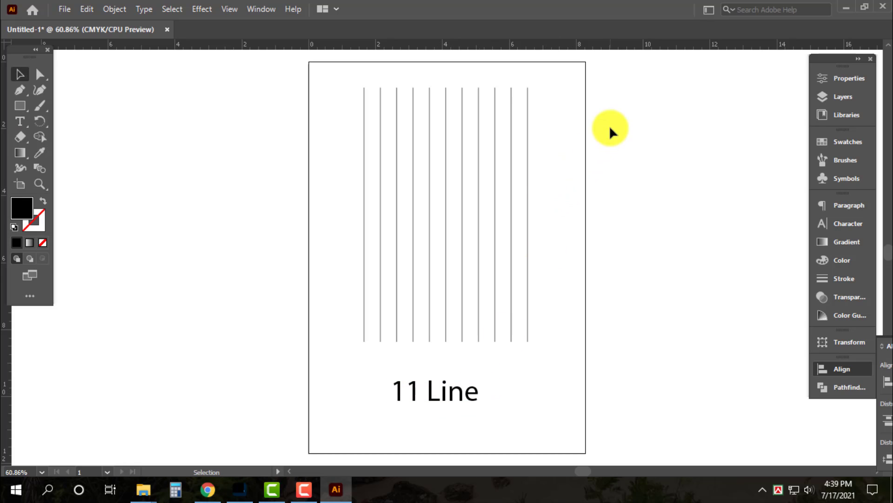
# Rotate all 11 vertical lines by 30° about their center
pyautogui.moveTo(609, 125); pyautogui.dragTo(304, 245)
pyautogui.click(40, 121)
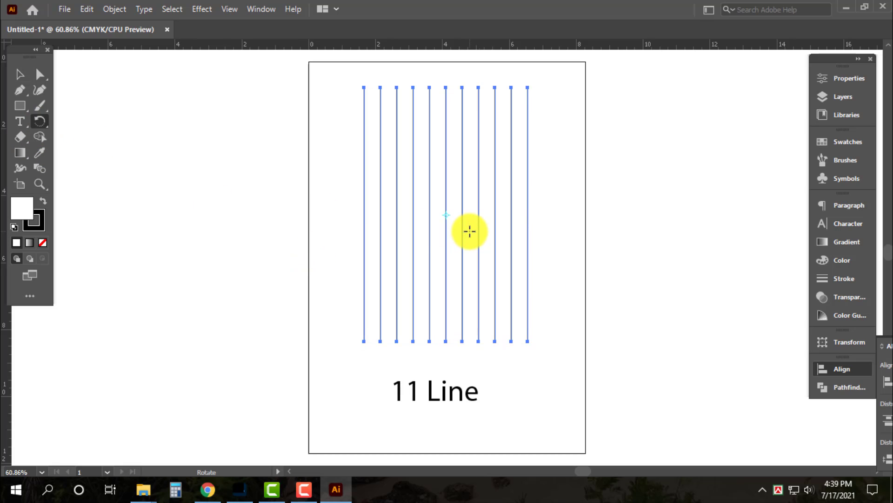
pyautogui.press('Return')
pyautogui.write('30')
pyautogui.press('Return')
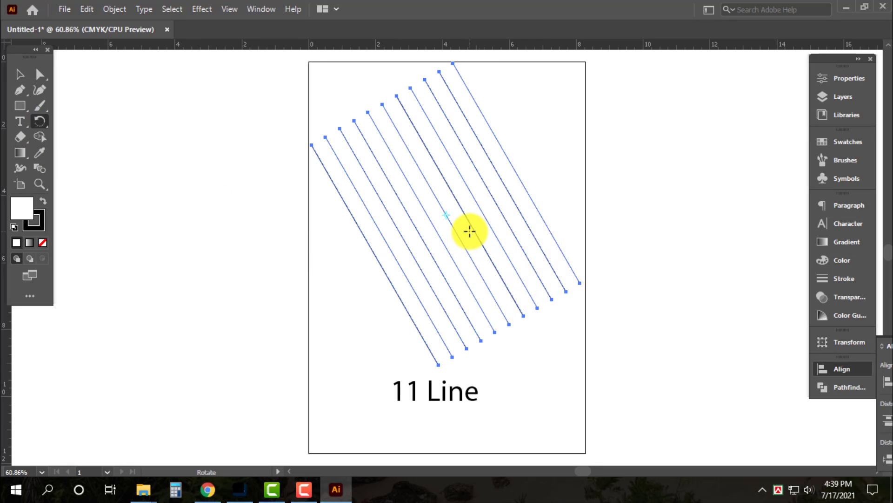
pyautogui.press('v')
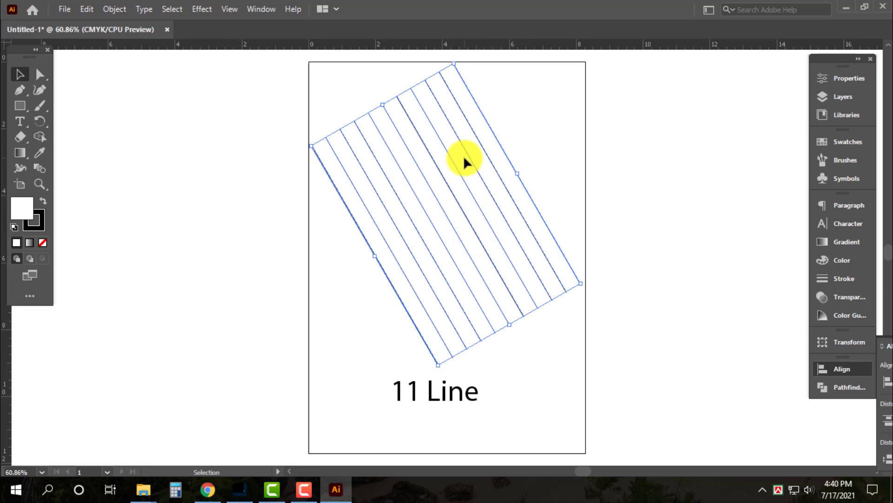
# Reflect a copy of the rotated lines across the vertical axis to form a crisscross grid
pyautogui.click(41, 122)
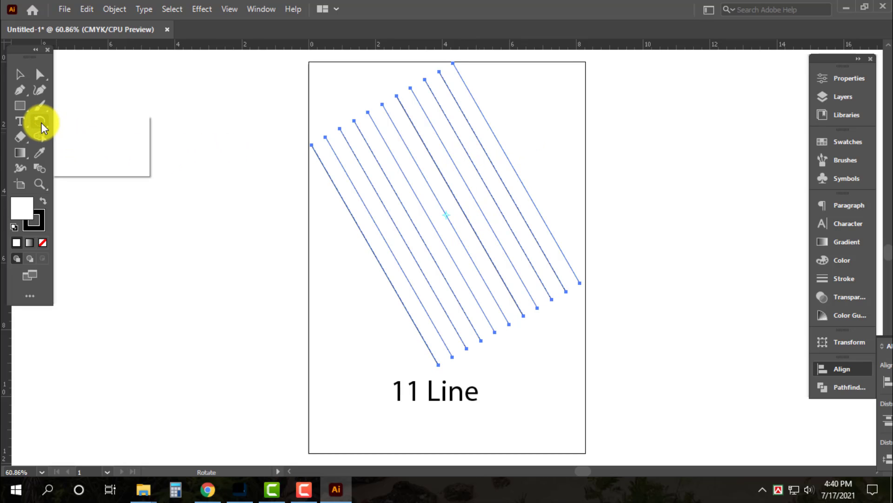
pyautogui.click(77, 151)
pyautogui.press('Return')
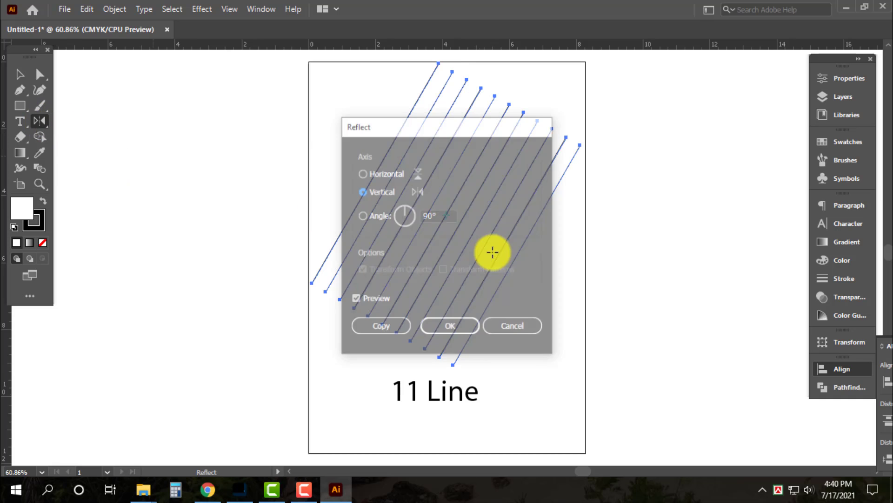
pyautogui.click(390, 325)
pyautogui.press('v')
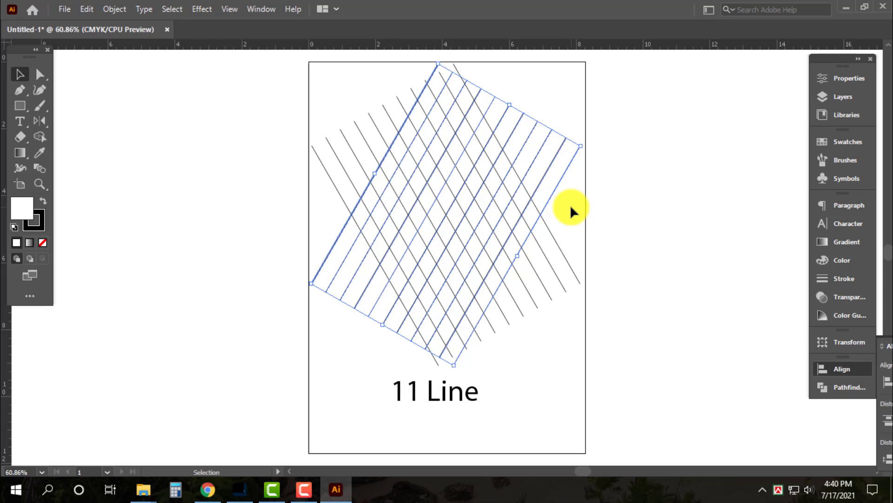
pyautogui.click(601, 206)
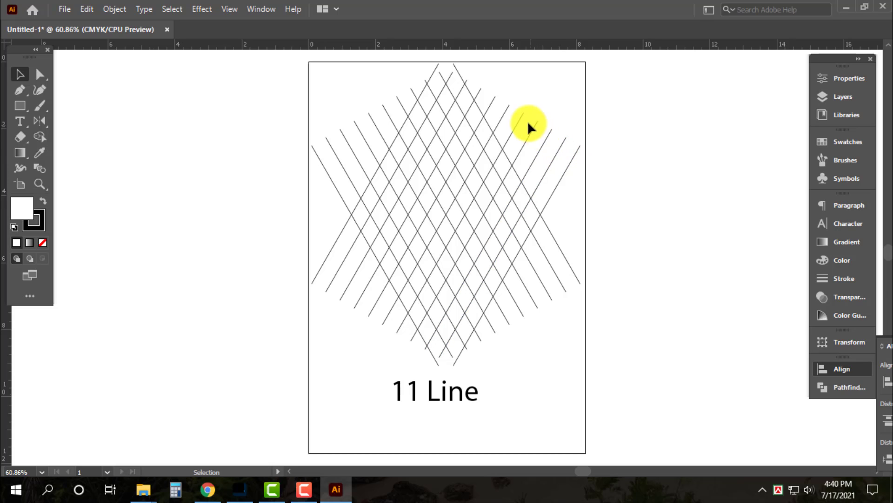
# Delete the four leftmost lines of the reflected set
pyautogui.click(480, 90)
pyautogui.keyDown('shift'); pyautogui.click(461, 88); pyautogui.keyUp('shift')
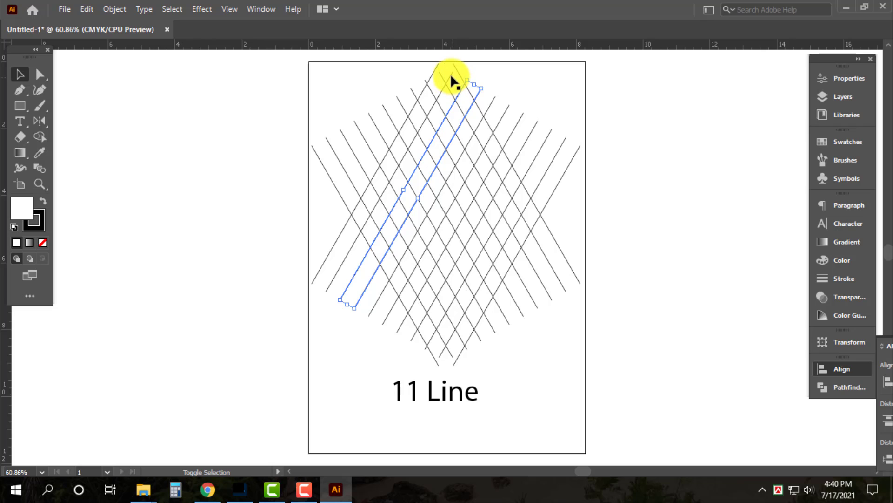
pyautogui.keyDown('shift'); pyautogui.click(437, 74); pyautogui.keyUp('shift')
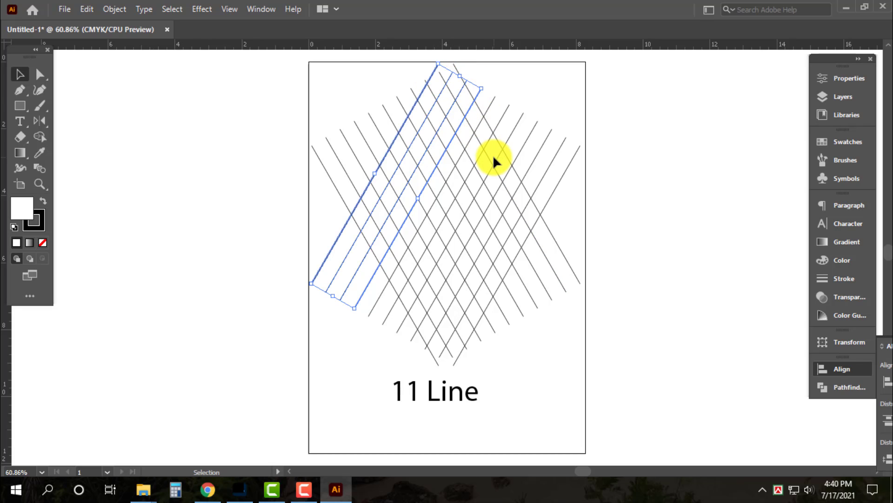
pyautogui.press('Delete')
# Duplicate the "11 Line" label to the artboard's upper-right corner and change the copy to "7 Line"
pyautogui.moveTo(455, 395); pyautogui.dragTo(471, 79)
pyautogui.write('t')
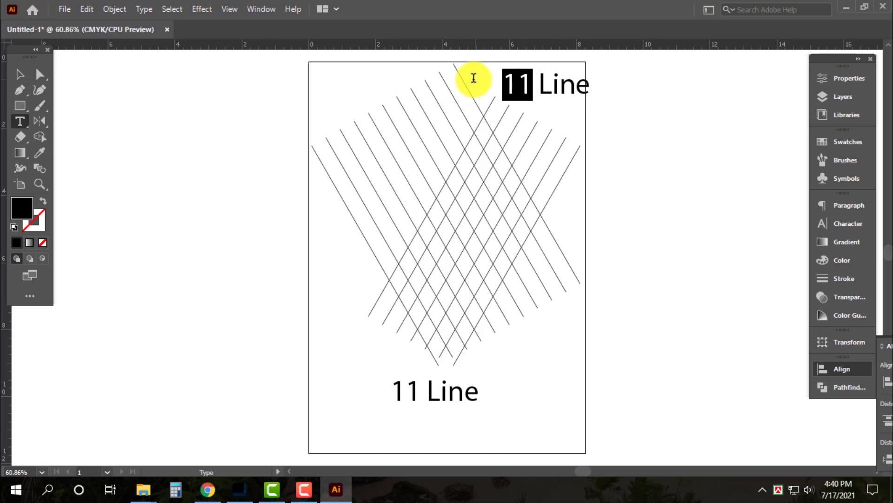
pyautogui.write('7')
pyautogui.press('Escape')
pyautogui.moveTo(551, 78); pyautogui.dragTo(553, 80)
pyautogui.click(657, 223)
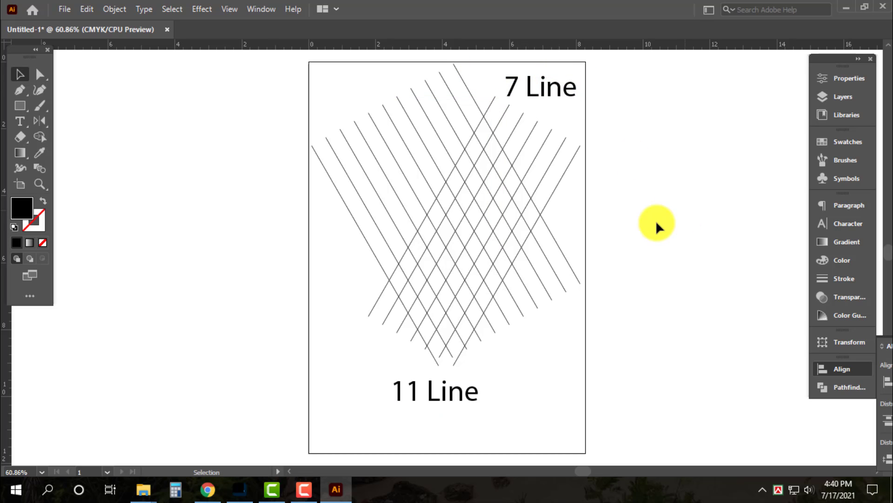
# Select all the artwork and set its fill color to black
pyautogui.scroll(1, 650, 220)
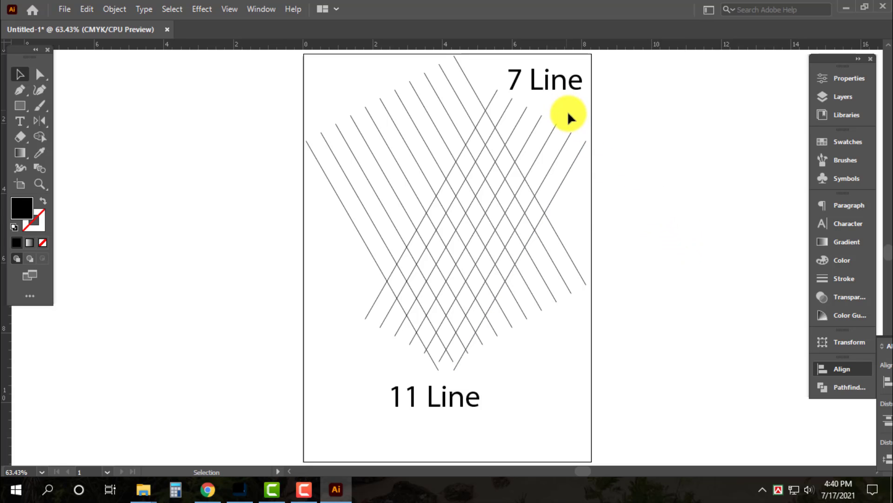
pyautogui.hotkey('ctrl', '1')
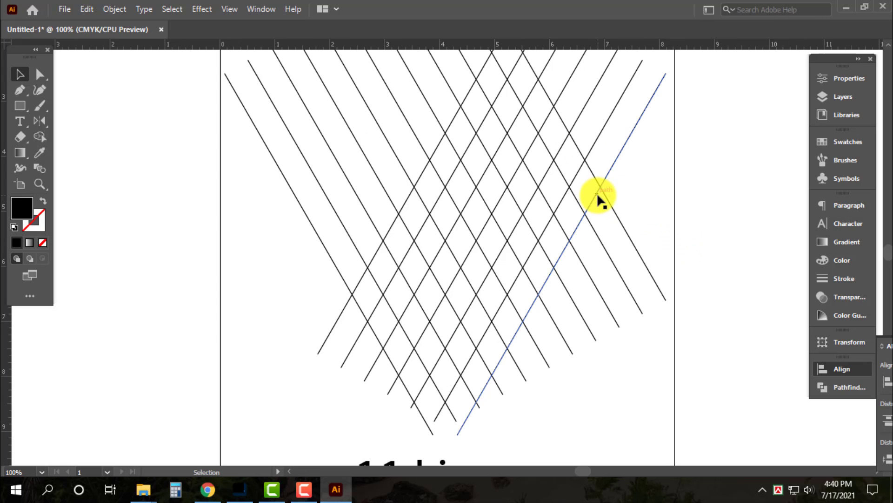
pyautogui.scroll(2, 596, 193)
pyautogui.hotkey('ctrl', 'a')
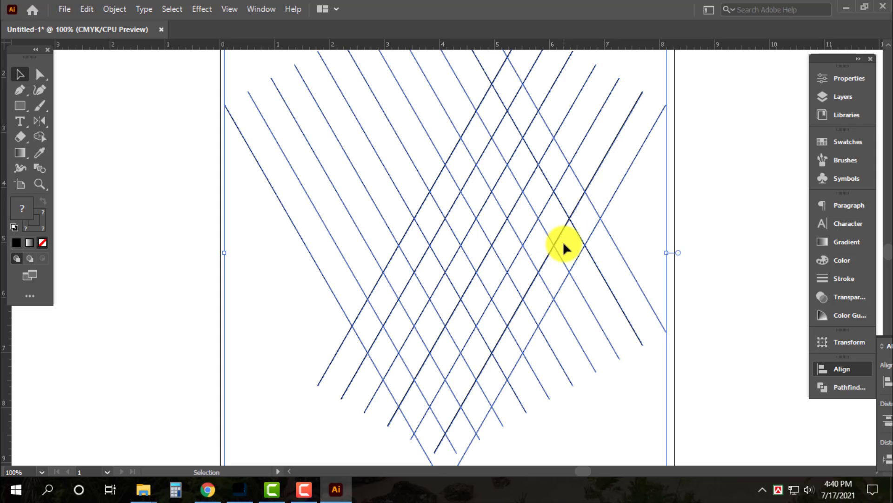
pyautogui.click(838, 256)
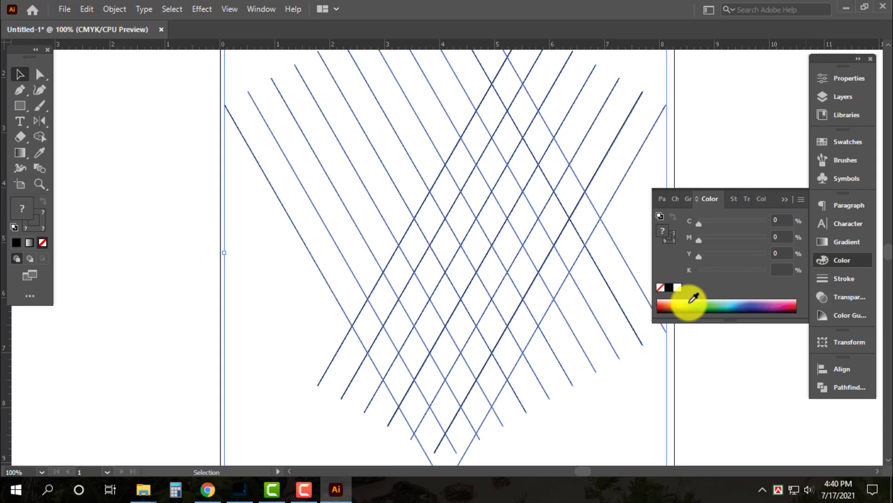
pyautogui.click(669, 287)
pyautogui.click(836, 260)
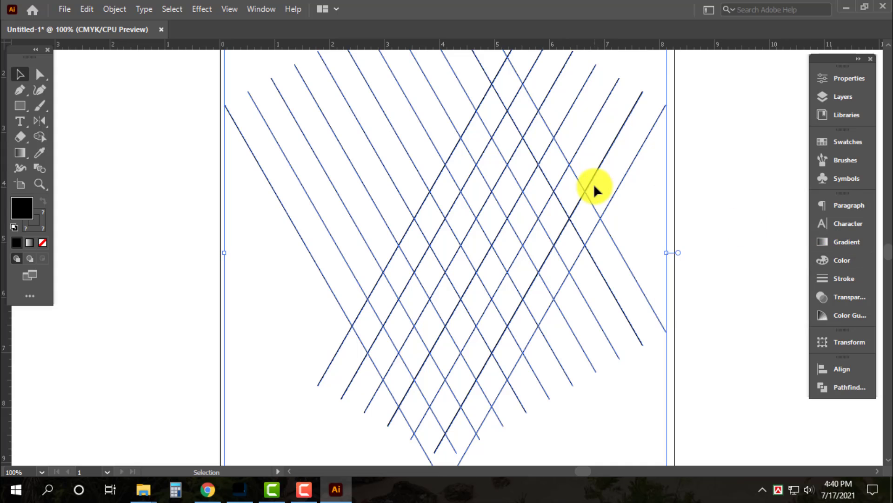
# Merge grid cells with the Shape Builder tool into two connected, parallel diagonal bands with hooked upper tips and V-shaped lower ends
pyautogui.click(39, 137)
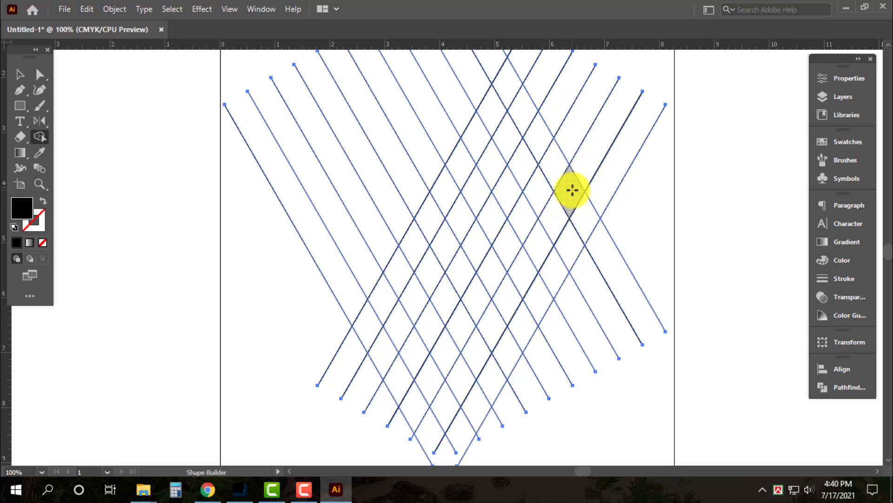
pyautogui.moveTo(572, 190)
pyautogui.mouseDown()
pyautogui.moveTo(588, 223)
pyautogui.moveTo(496, 368)
pyautogui.mouseUp()
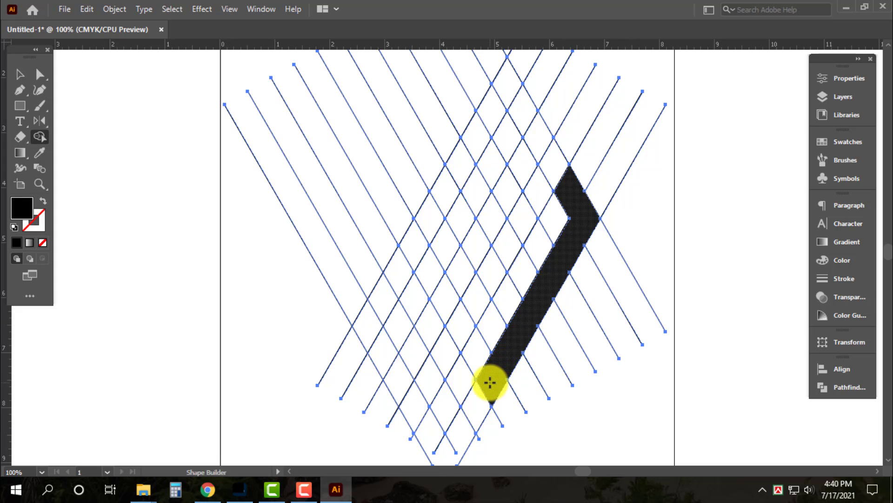
pyautogui.moveTo(489, 382); pyautogui.dragTo(462, 339)
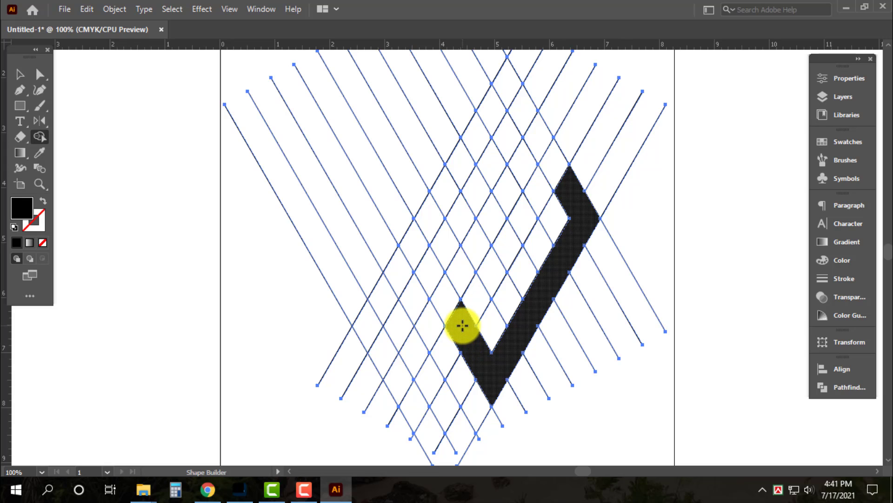
pyautogui.moveTo(462, 325); pyautogui.dragTo(520, 223)
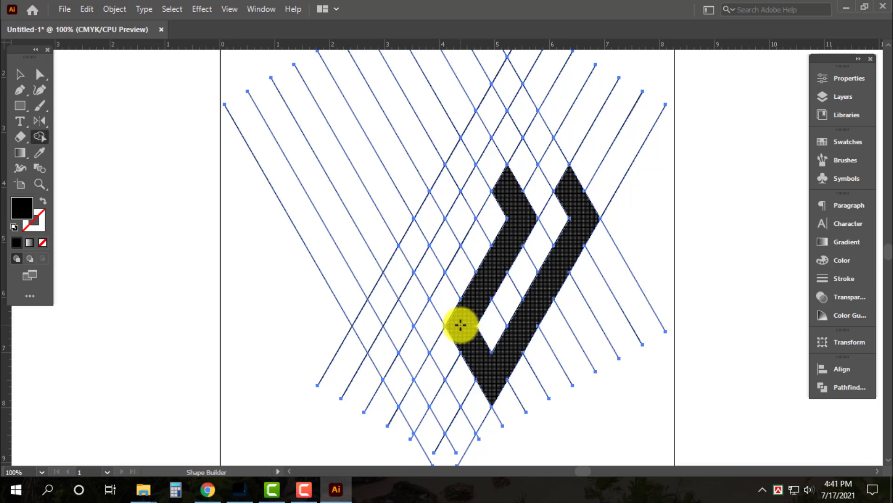
pyautogui.moveTo(460, 325); pyautogui.dragTo(424, 389)
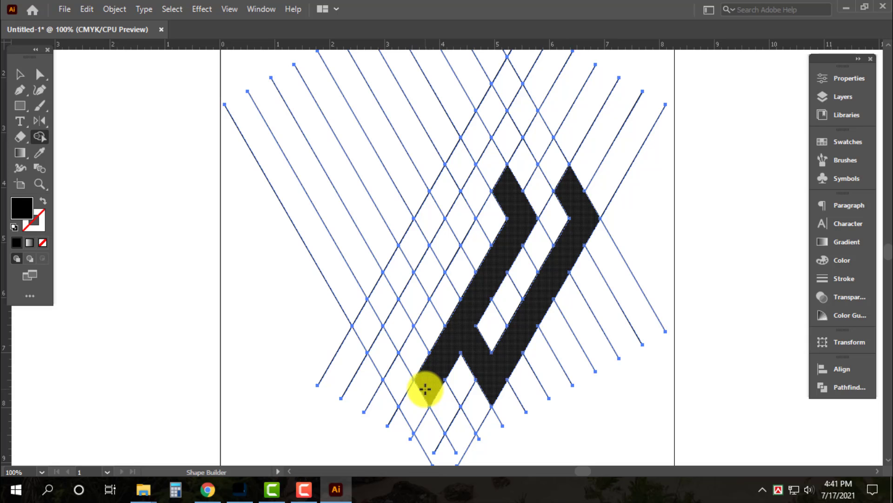
pyautogui.moveTo(424, 389); pyautogui.dragTo(420, 369)
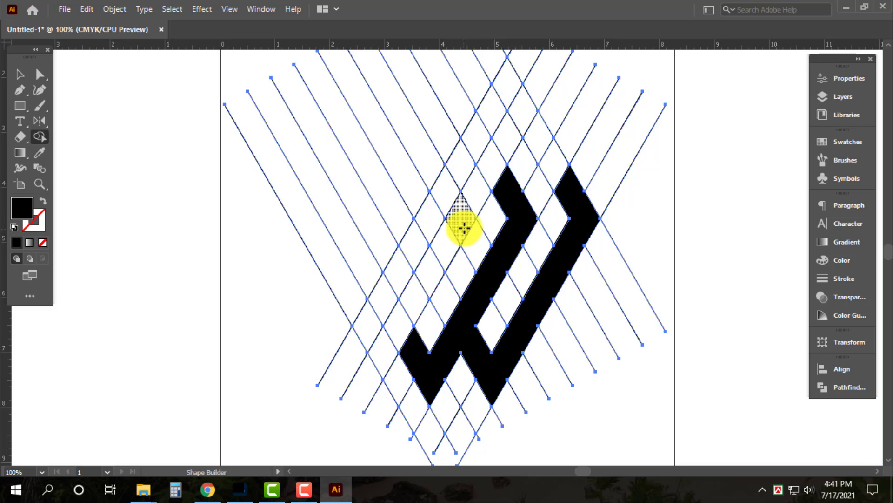
# Merge the cells beside the connected bands into a separate diagonal band with a hook folded down at its upper tip
pyautogui.moveTo(449, 193); pyautogui.dragTo(369, 323)
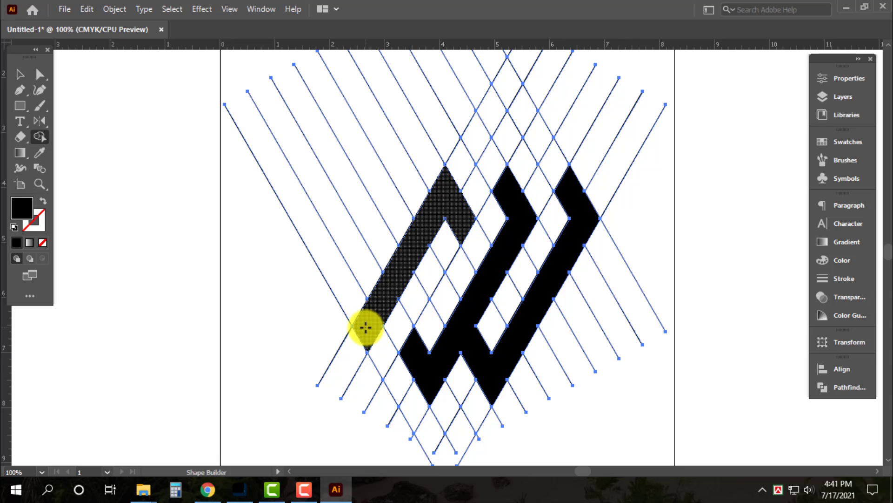
pyautogui.press('v')
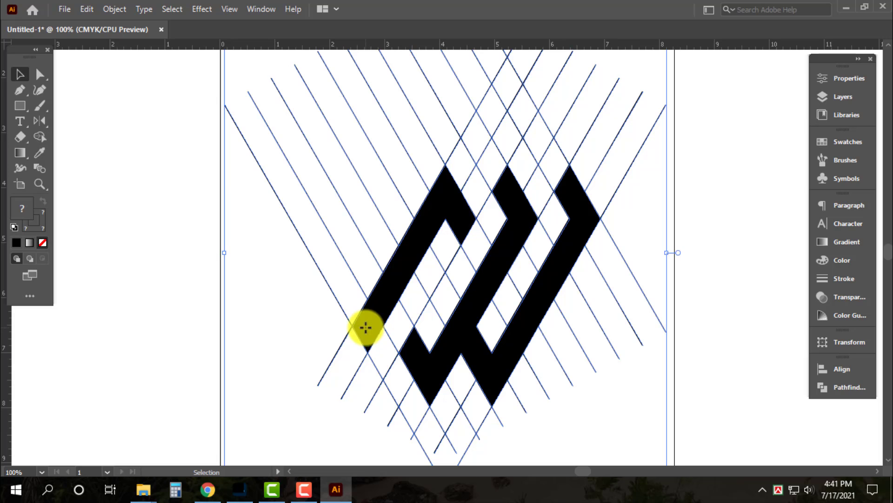
pyautogui.click(719, 189)
# Delete the "7 Line" and "11 Line" labels from the artboard
pyautogui.hotkey('ctrl', '0')
pyautogui.hotkey('ctrl', 'a')
pyautogui.click(577, 181)
pyautogui.click(547, 76)
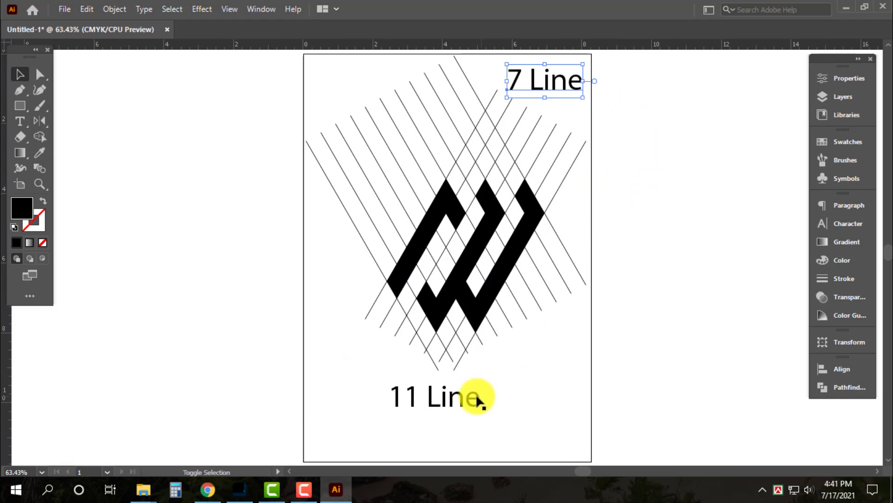
pyautogui.keyDown('shift'); pyautogui.click(478, 399); pyautogui.keyUp('shift')
pyautogui.press('Delete')
# Scale the whole grid and logo down proportionally so they occupy the upper half of the artboard
pyautogui.hotkey('ctrl', 'a')
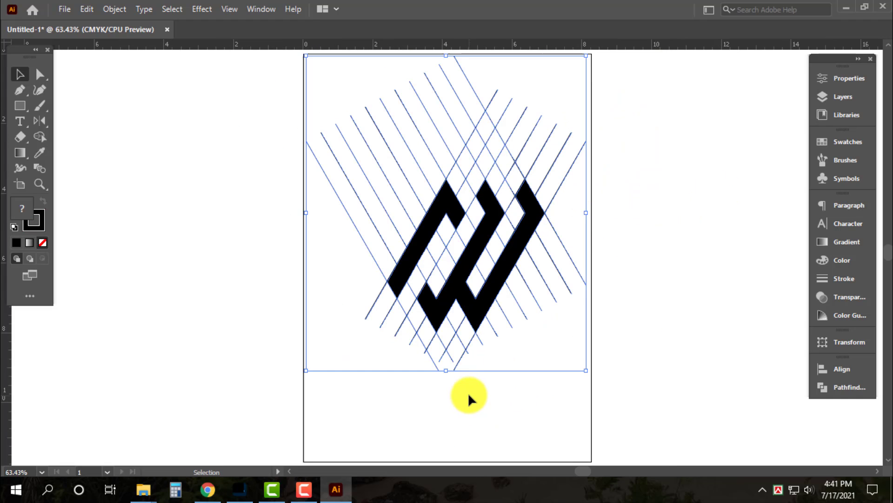
pyautogui.moveTo(446, 370); pyautogui.dragTo(449, 249)
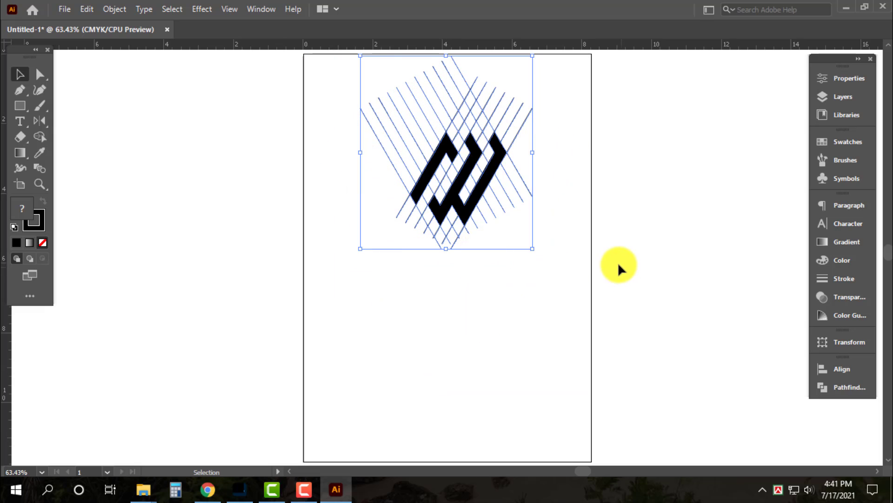
pyautogui.click(610, 267)
# Draw a black rectangle across the artboard's full width below the grid, then lower its top edge slightly
pyautogui.click(19, 106)
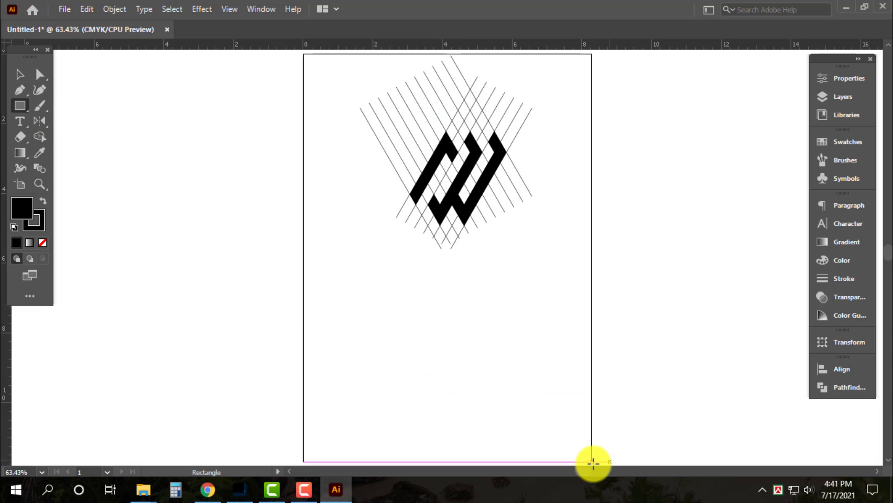
pyautogui.moveTo(591, 462); pyautogui.dragTo(303, 257)
pyautogui.press('v')
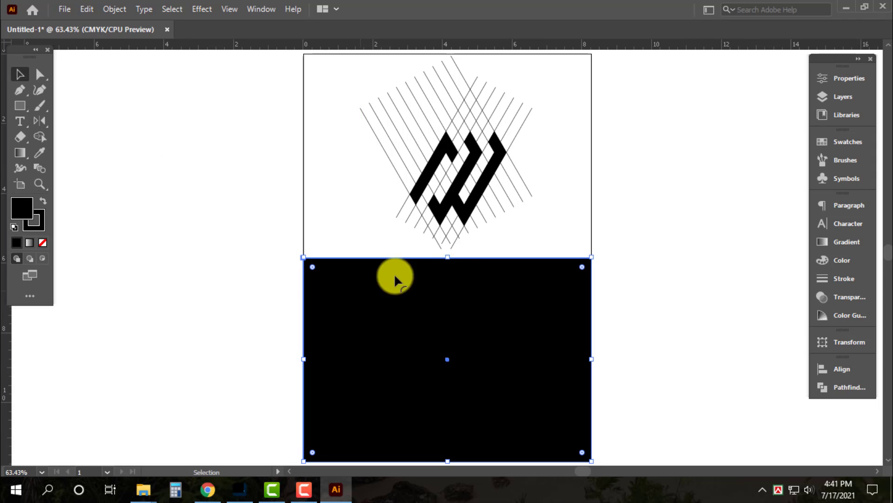
pyautogui.moveTo(454, 255); pyautogui.dragTo(449, 272)
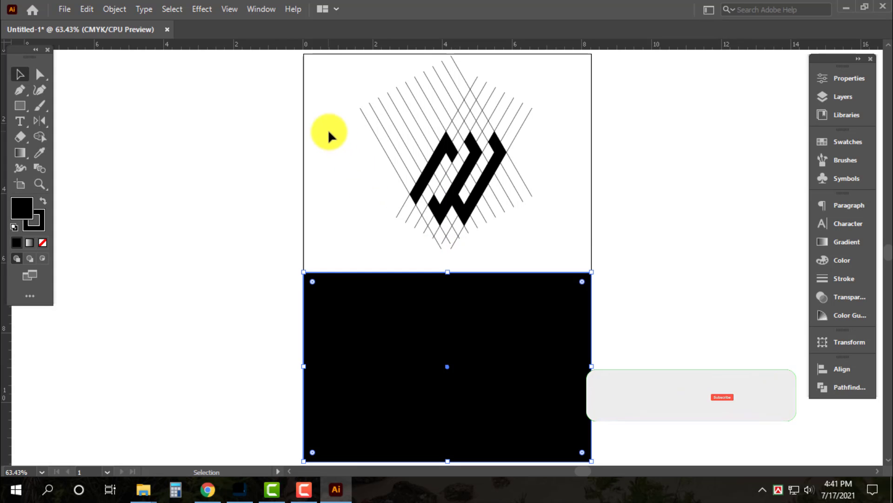
# Duplicate both logo shapes without the grid lines straight down onto the black rectangle
pyautogui.moveTo(329, 131); pyautogui.dragTo(526, 193)
pyautogui.keyDown('shift'); pyautogui.click(448, 149); pyautogui.keyUp('shift')
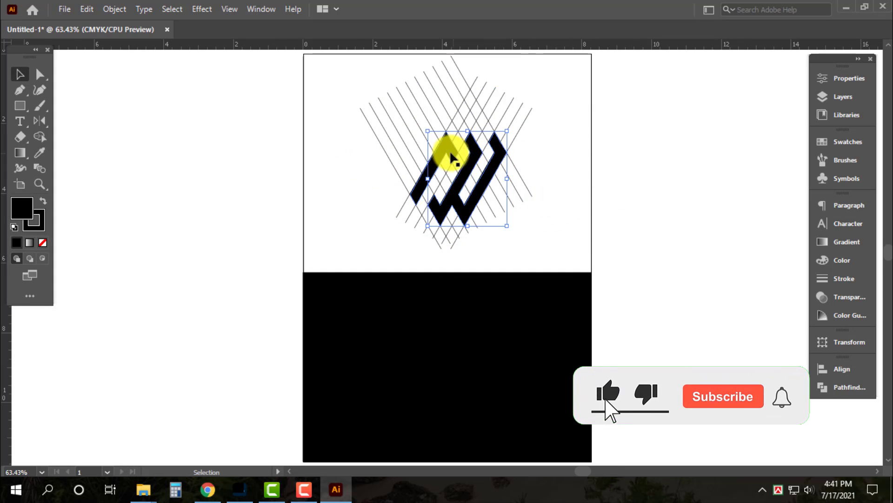
pyautogui.moveTo(449, 148); pyautogui.dragTo(478, 334)
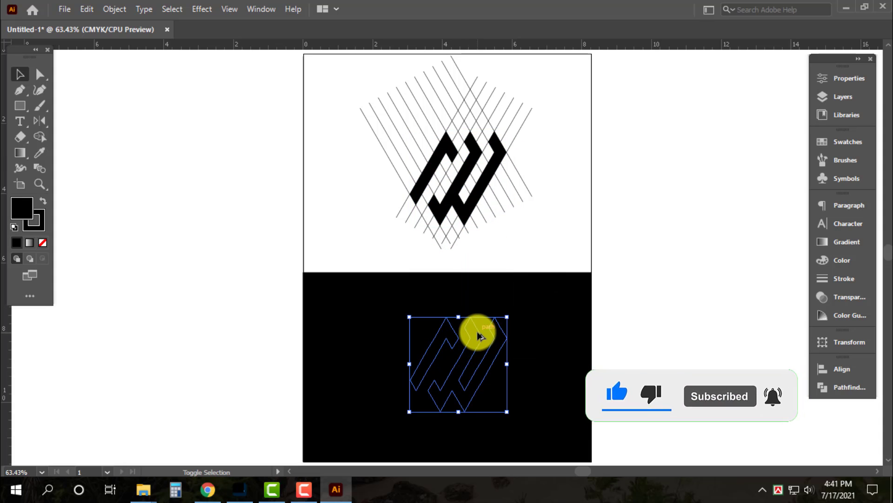
# Give the copied logo a white fill and no stroke
pyautogui.click(843, 259)
pyautogui.click(677, 288)
pyautogui.click(40, 217)
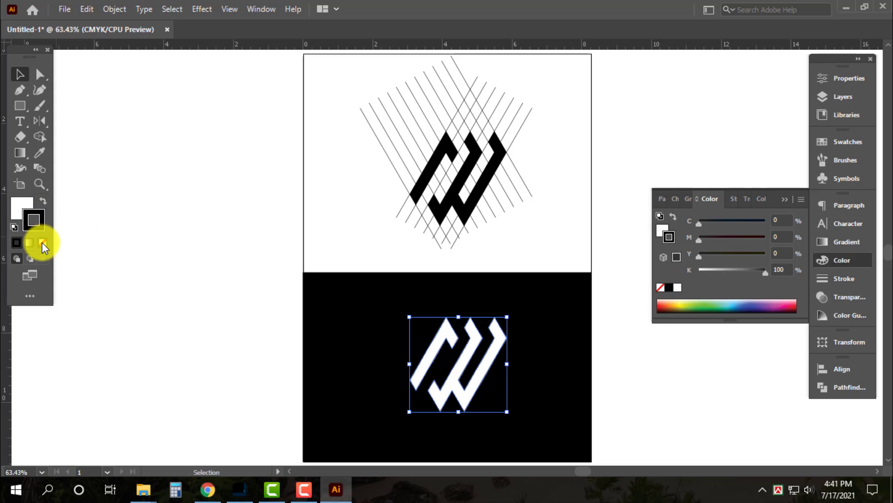
pyautogui.click(42, 243)
pyautogui.click(661, 230)
pyautogui.click(677, 287)
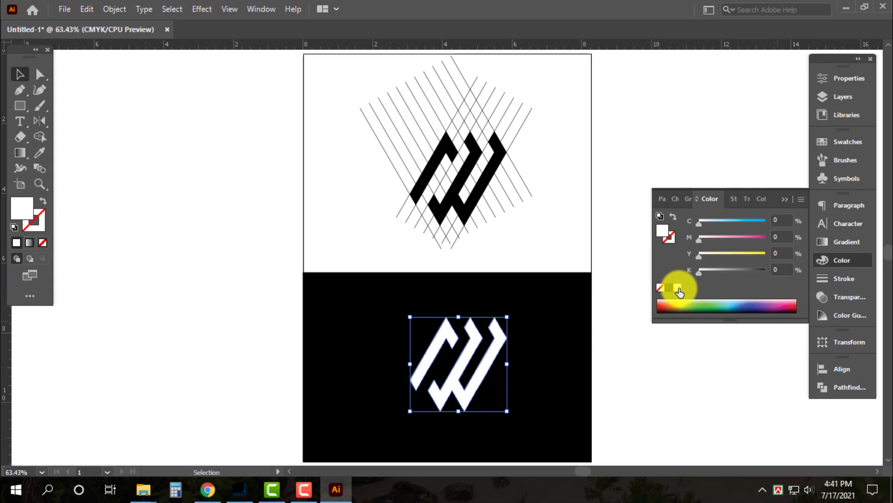
# Nudge both shapes of the white logo up two large increments within the black rectangle
pyautogui.click(677, 140)
pyautogui.click(503, 333)
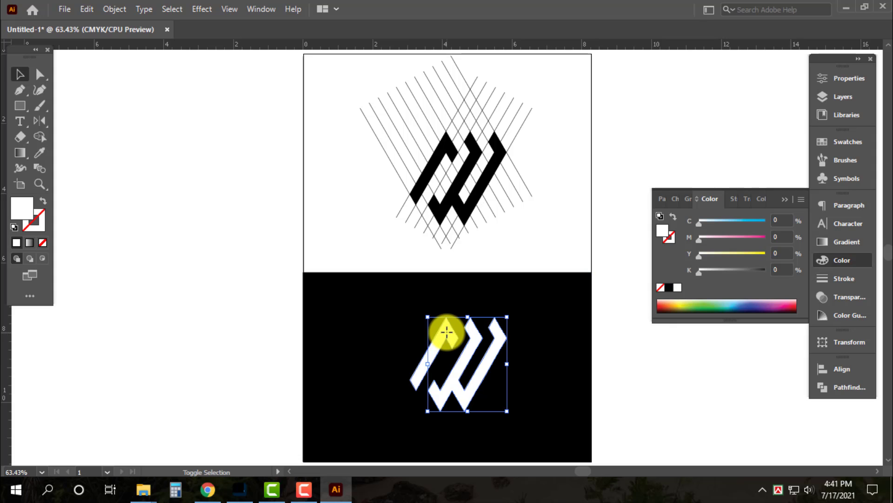
pyautogui.keyDown('shift'); pyautogui.click(447, 334); pyautogui.keyUp('shift')
pyautogui.hotkey('shift', 'Up')
pyautogui.hotkey('shift', 'Up')
pyautogui.click(479, 279)
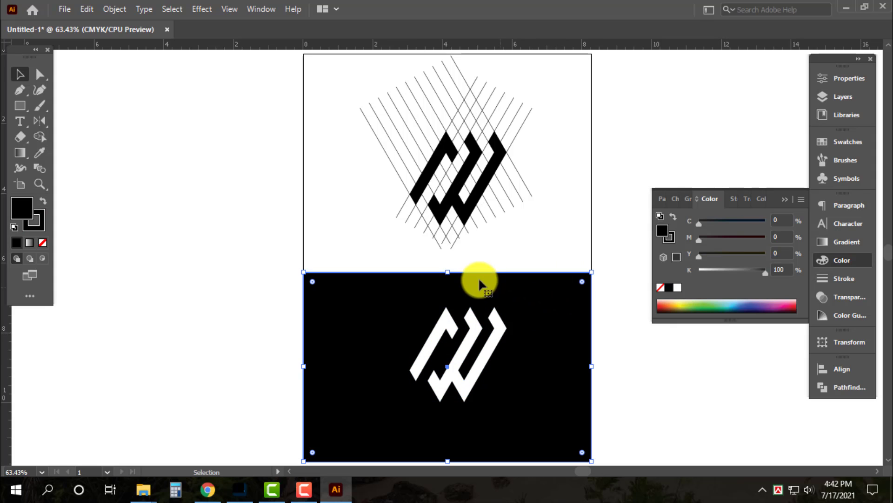
# Add a line of placeholder point text below the white logo and color it white
pyautogui.click(22, 126)
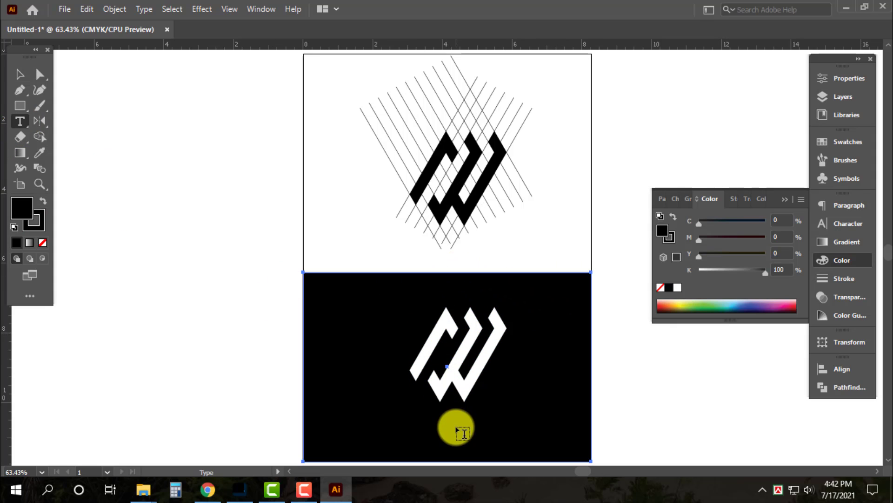
pyautogui.click(426, 426)
pyautogui.press('Escape')
pyautogui.moveTo(459, 430); pyautogui.dragTo(494, 446)
pyautogui.hotkey('ctrl', 'shift', 'c')
pyautogui.hotkey('ctrl', 't')
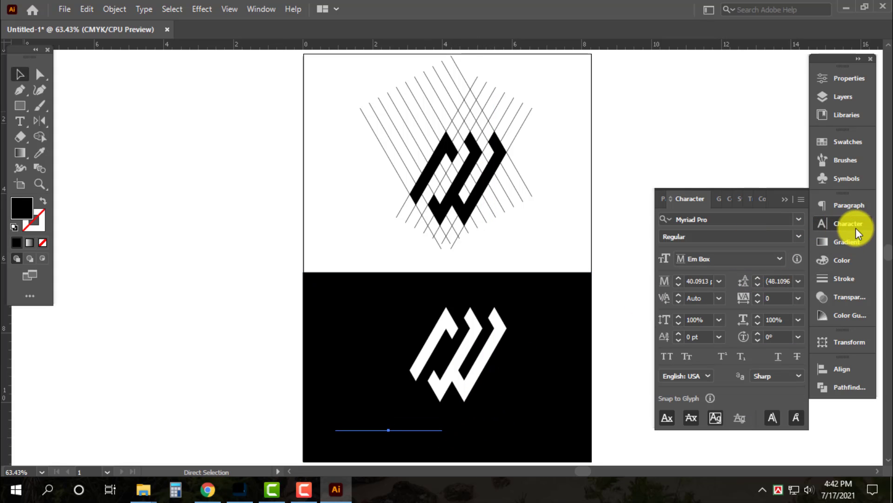
pyautogui.click(847, 282)
pyautogui.click(842, 259)
pyautogui.click(678, 287)
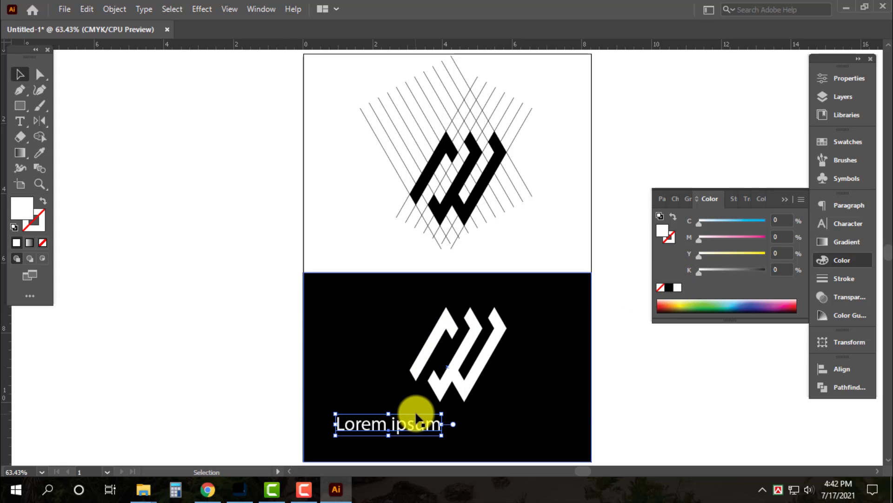
# Change the placeholder text's font to Futura Medium BT
pyautogui.click(838, 223)
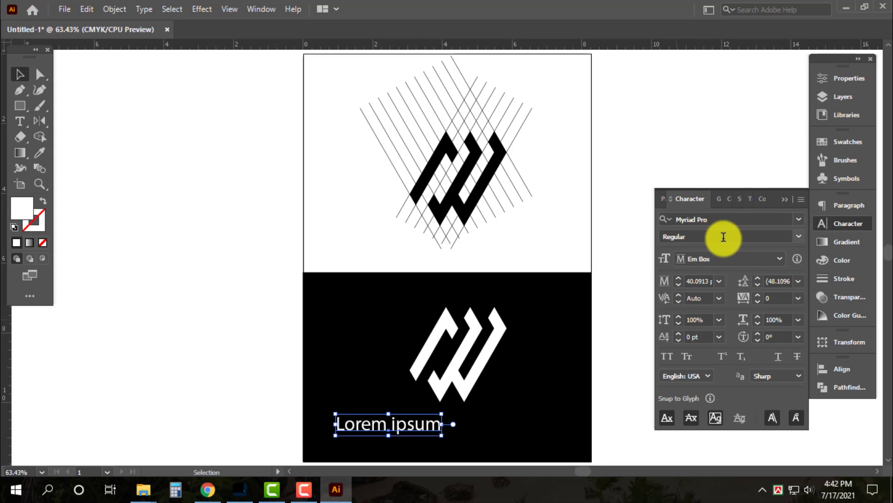
pyautogui.click(732, 219)
pyautogui.write('futu')
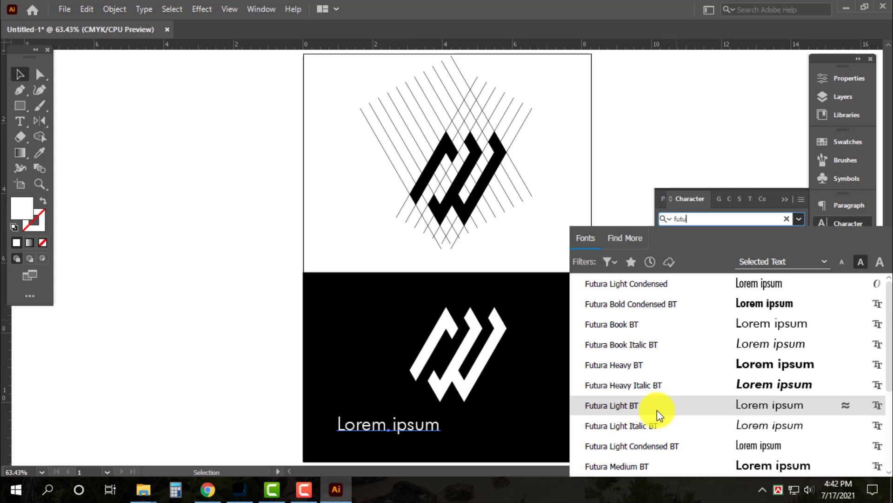
pyautogui.scroll(-1, 657, 409)
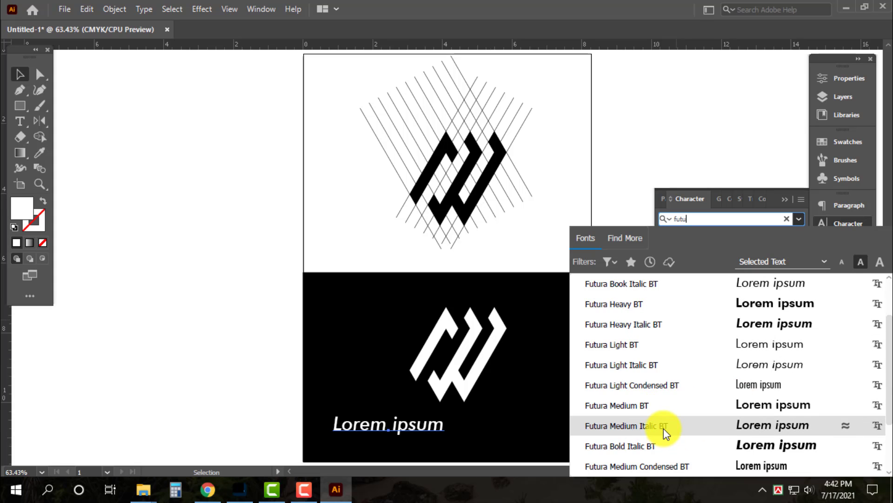
pyautogui.click(664, 407)
# Move the placeholder text under the logo's center and replace it with "Company Name"
pyautogui.moveTo(422, 430); pyautogui.dragTo(477, 425)
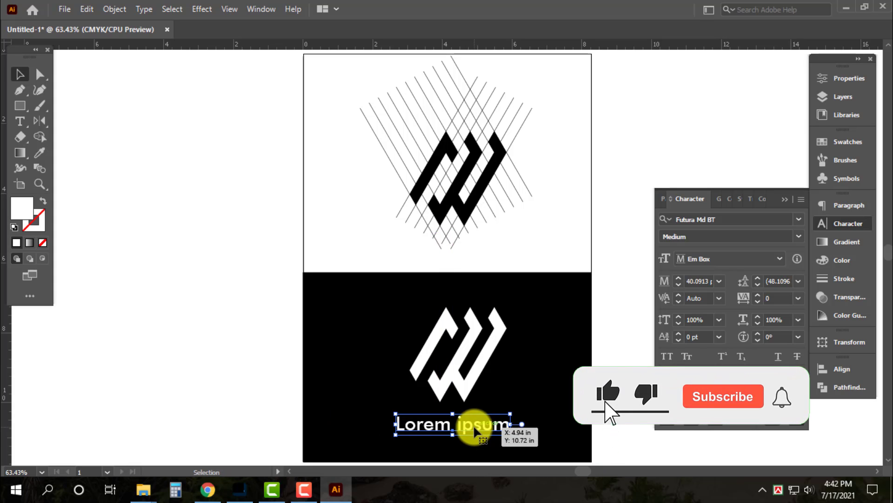
pyautogui.tripleClick(473, 423)
pyautogui.write('Com')
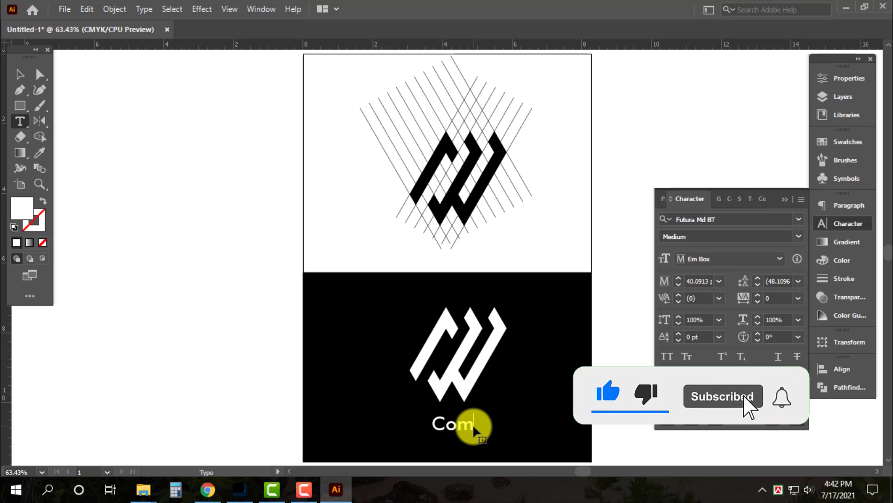
pyautogui.write('pany Name')
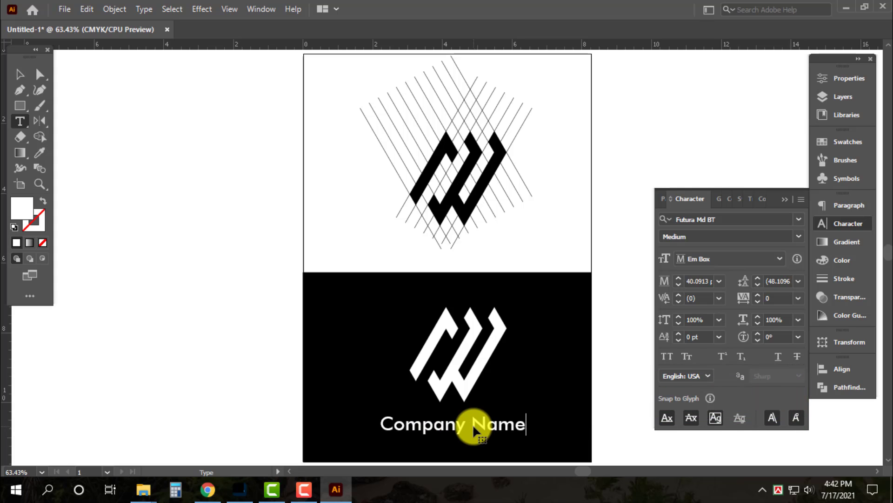
pyautogui.press('Escape')
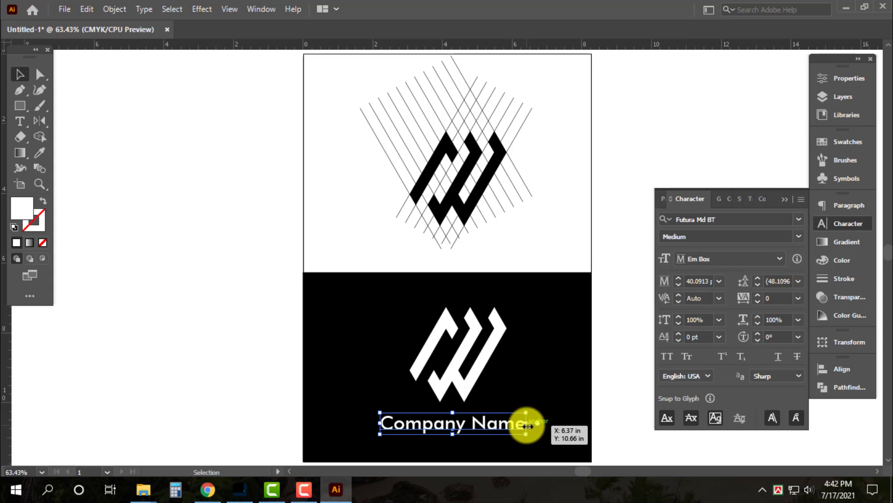
# Nudge the "Company Name" text up in small increments, closer to the white logo
pyautogui.press('Up')
pyautogui.press('Up')
pyautogui.press('Up')
pyautogui.press('Up')
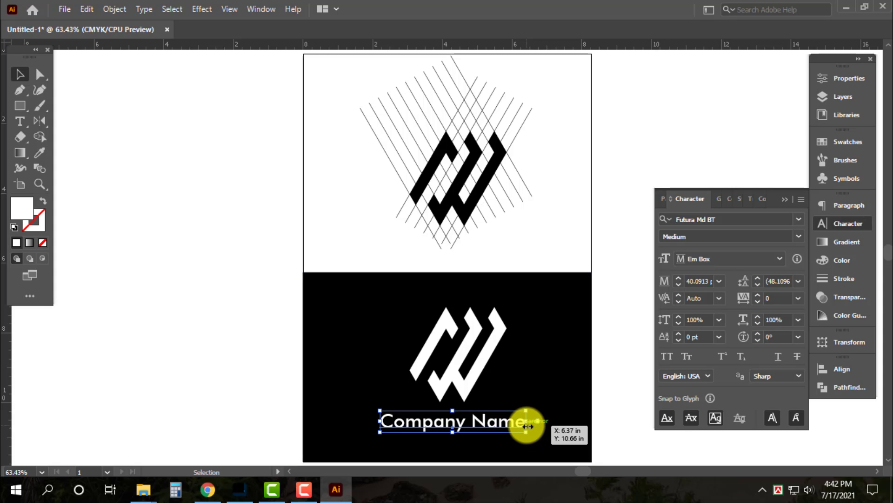
pyautogui.tripleClick(507, 424)
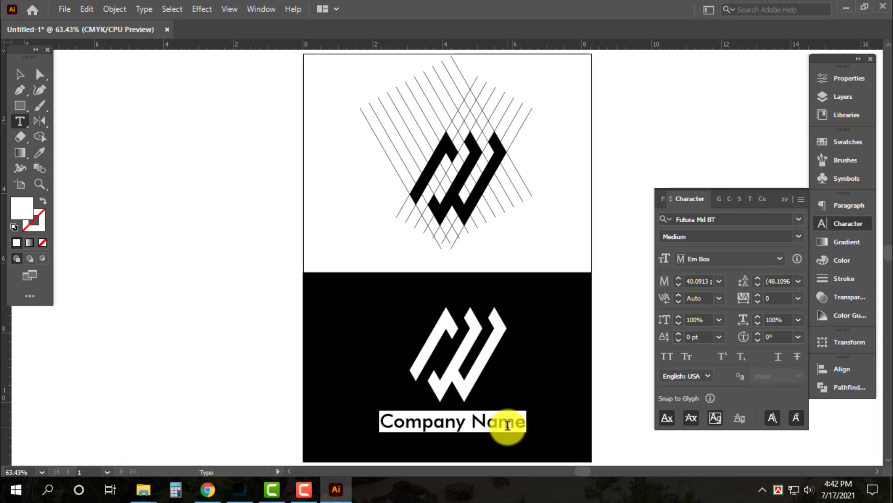
pyautogui.press('Escape')
pyautogui.press('Up')
pyautogui.press('Up')
pyautogui.press('Up')
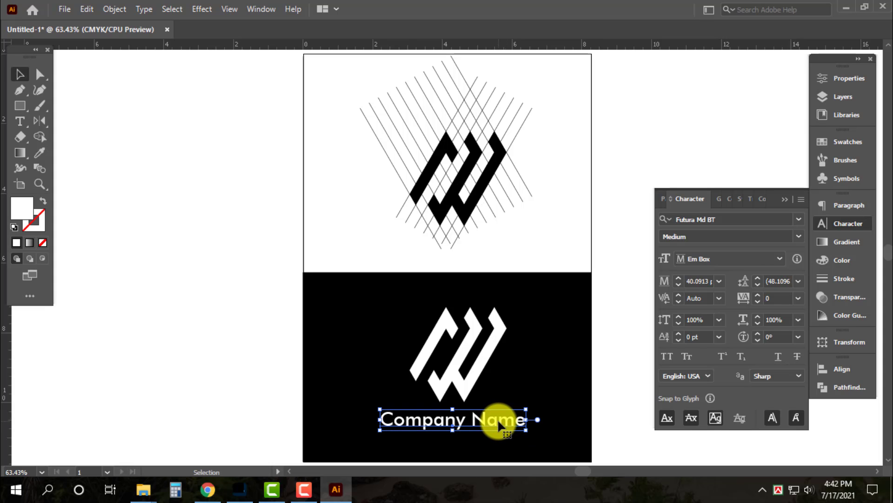
# Move the white logo and the "Company Name" text up together by one large increment
pyautogui.keyDown('shift'); pyautogui.click(443, 326); pyautogui.keyUp('shift')
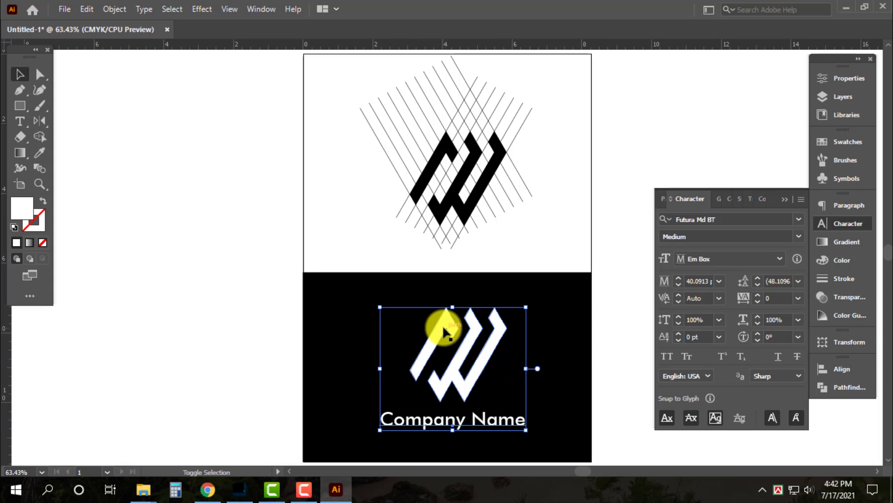
pyautogui.hotkey('shift', 'Up')
pyautogui.click(618, 355)
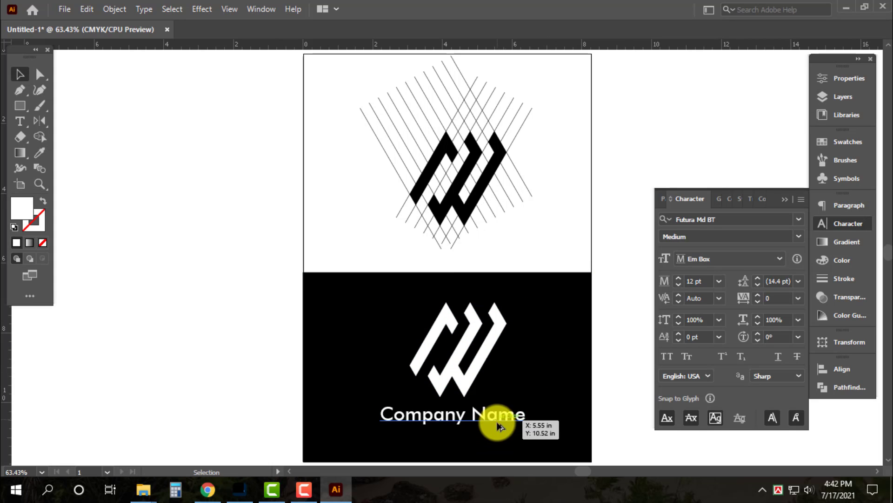
# Place a smaller copy of the company name centered beneath it and change its text to "Slogan Here"
pyautogui.keyDown('alt'); pyautogui.moveTo(498, 425); pyautogui.dragTo(476, 435); pyautogui.keyUp('alt')
pyautogui.tripleClick(477, 435)
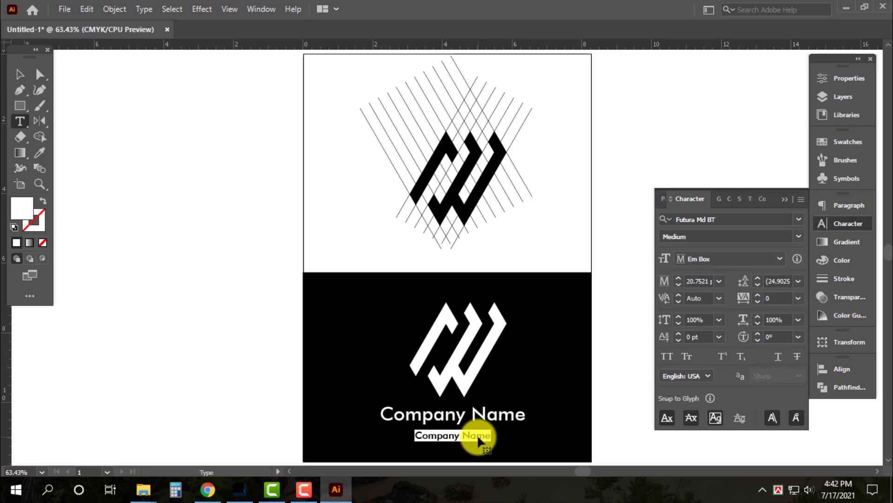
pyautogui.write('s')
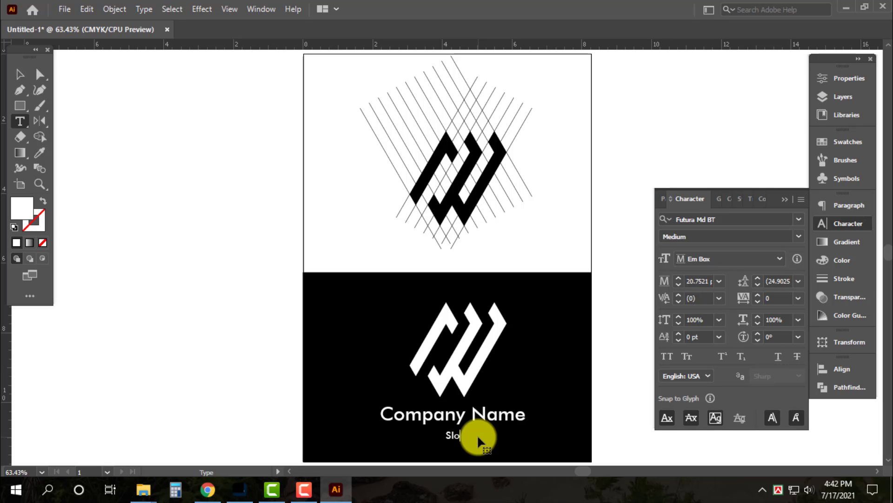
pyautogui.write('logan Here')
pyautogui.press('Escape')
pyautogui.click(617, 373)
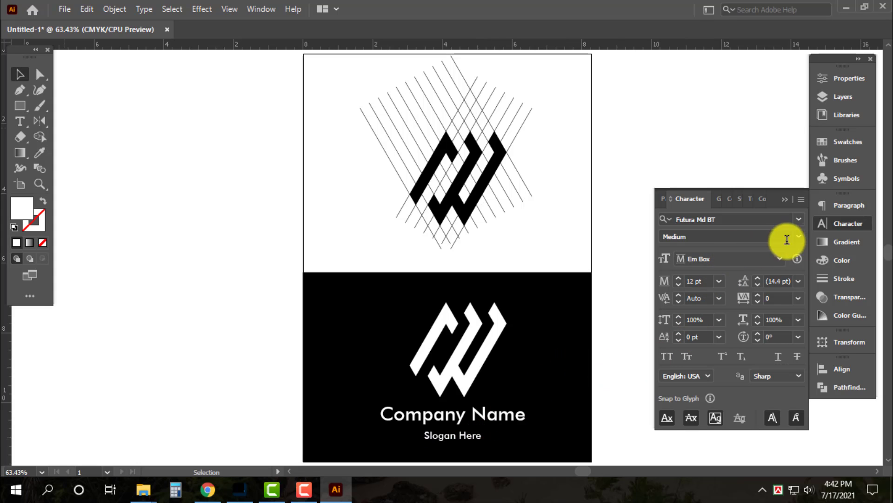
pyautogui.click(785, 199)
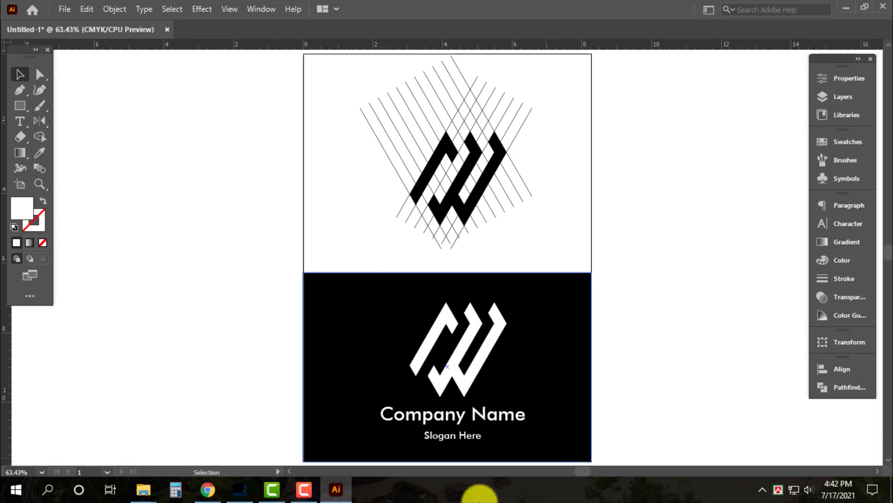